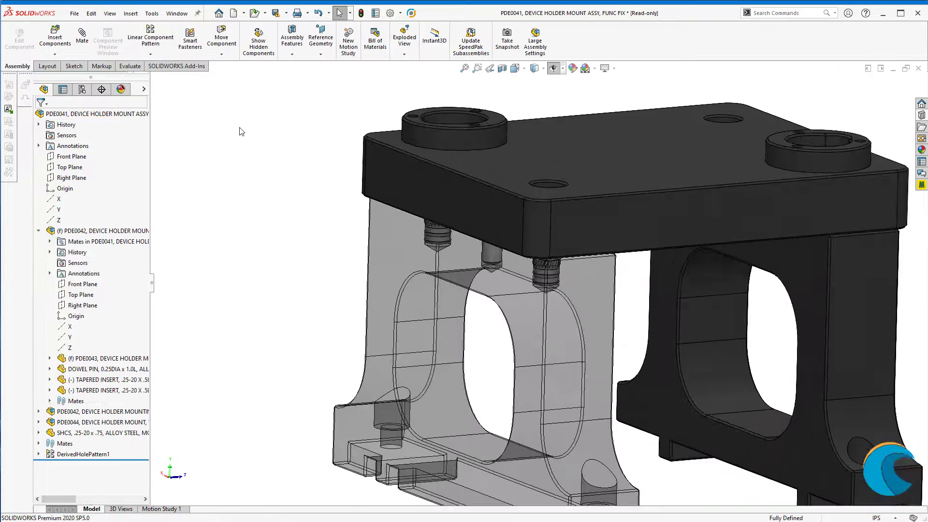
Switch to the file browser and copy the DA00009 Modular Device Holder archive into the MD&M Functional Machine folder
key("alt+Tab")
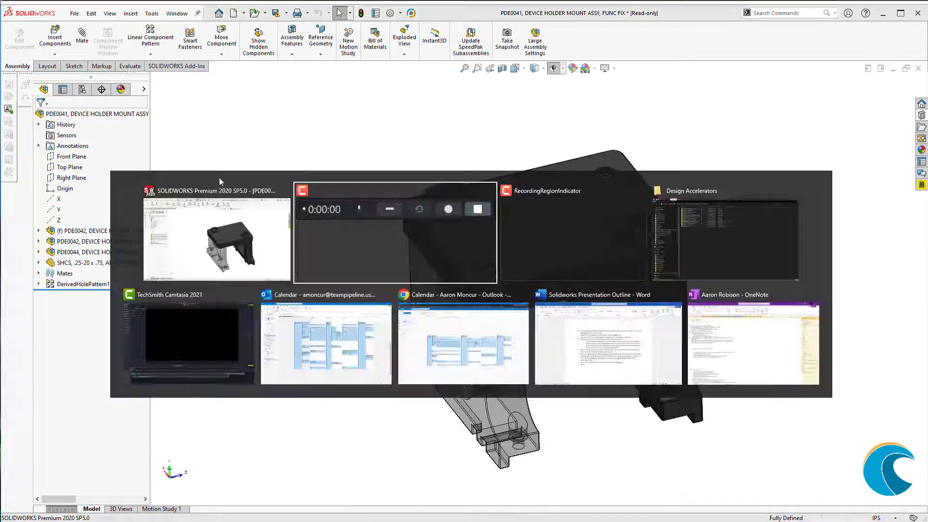
key("alt+Tab")
key("alt+Tab")
double_click(211, 92)
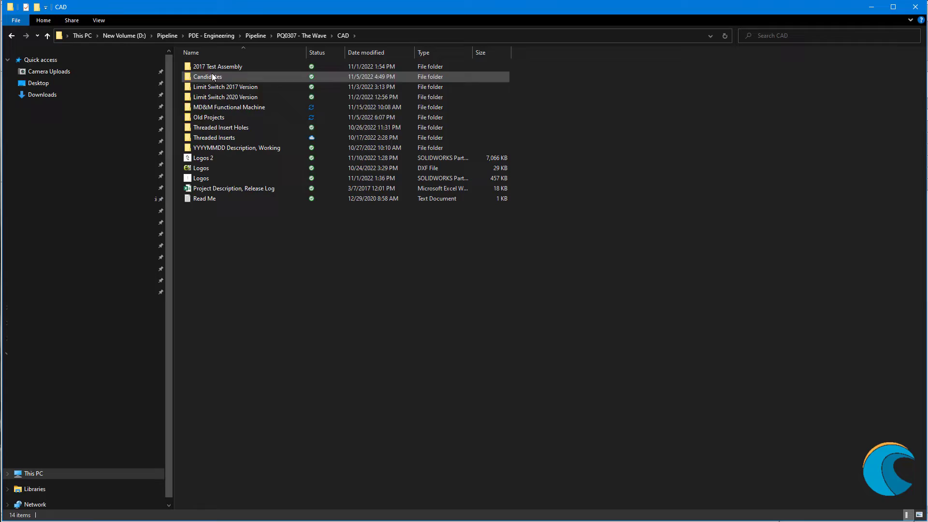
double_click(212, 74)
key("ctrl+v")
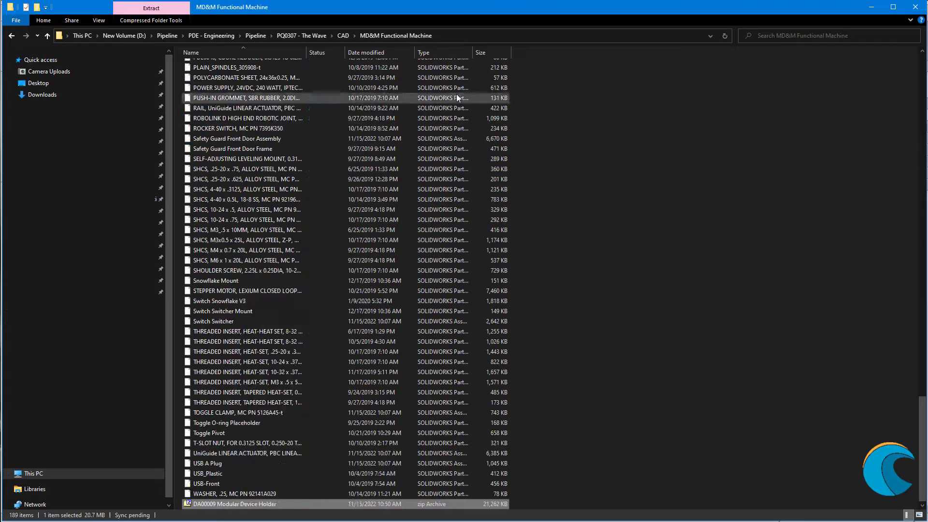
Extract the DA00009 Modular Device Holder archive into its own folder and open that folder
right_click(244, 503)
left_click(399, 392)
scroll(219, 270, "up", 20)
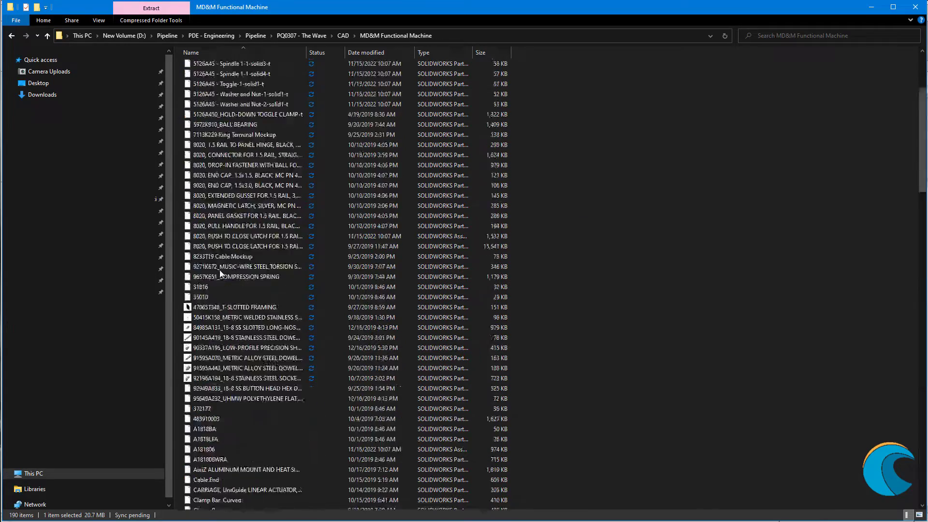
double_click(238, 68)
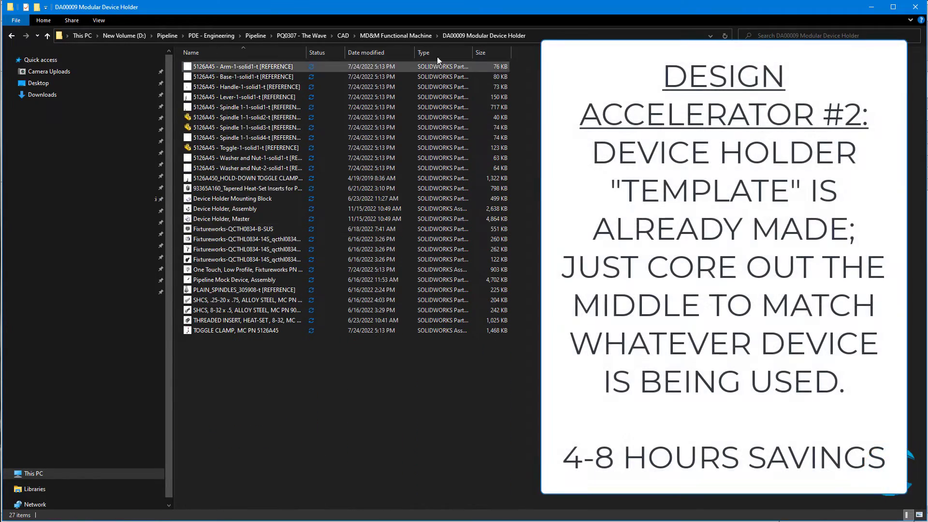
Sort the Modular Device Holder files by type and fit the columns to their contents
left_click(438, 54)
right_click(439, 54)
left_click(476, 76)
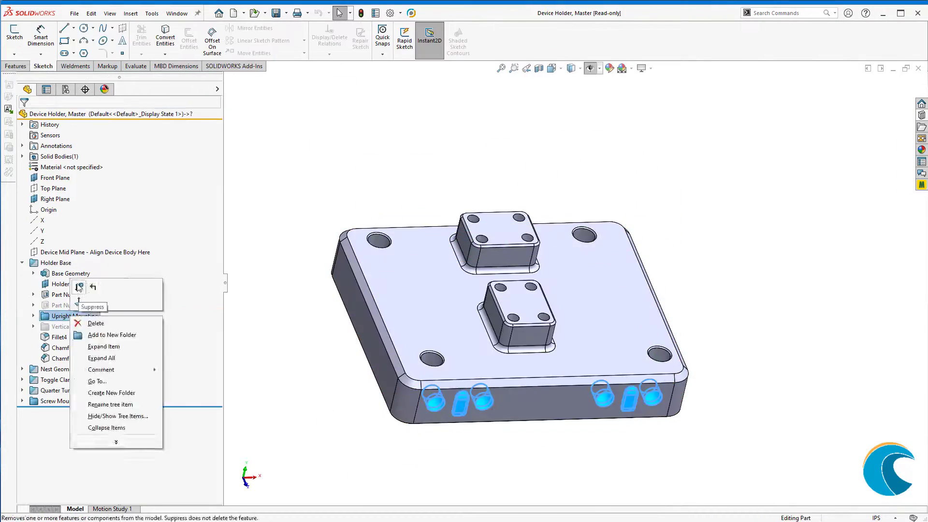
Suppress the holder's Upright Mounting features and roll the feature history forward to just before Cut-Extrude12
left_click(88, 383)
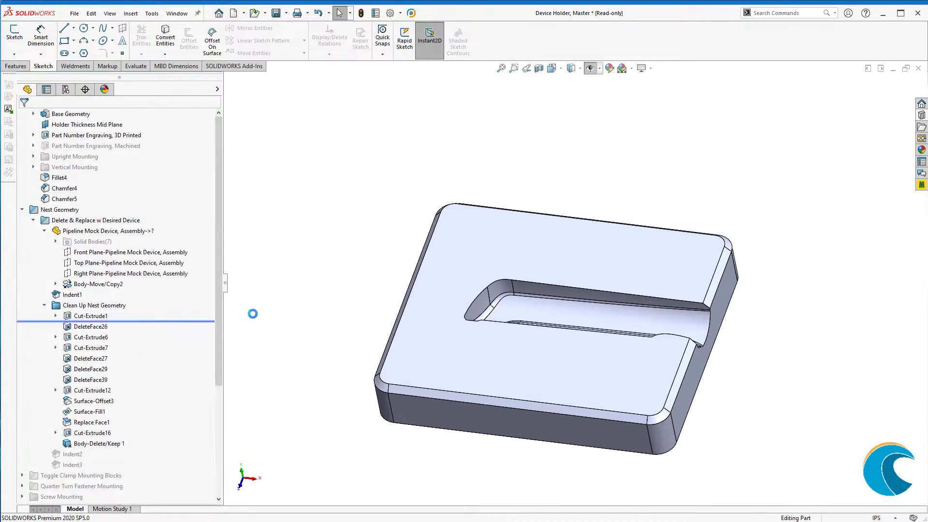
left_click_drag(116, 321, 147, 384)
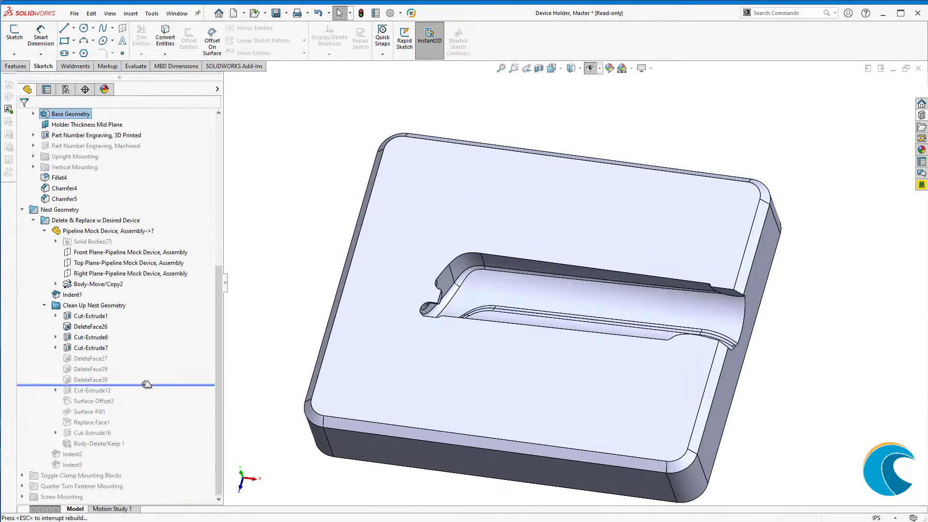
Measure the mount assembly's top plate and set the Device Holder Master base to 5.4 in by 4.5 in
left_click(764, 301)
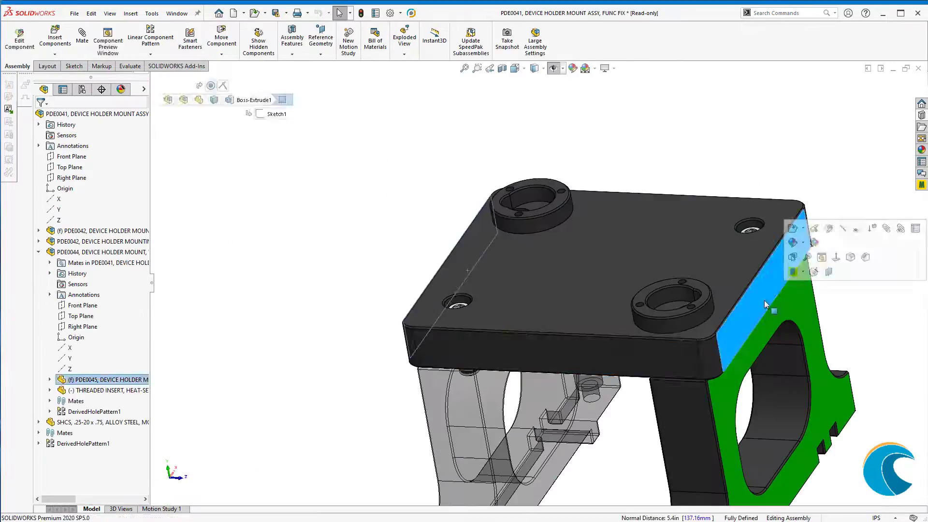
key("ctrl+Tab")
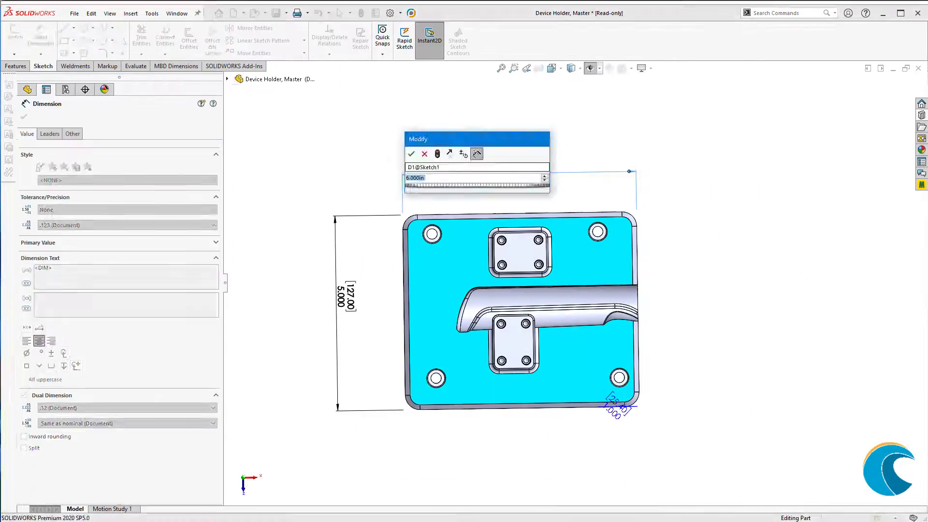
key("Return")
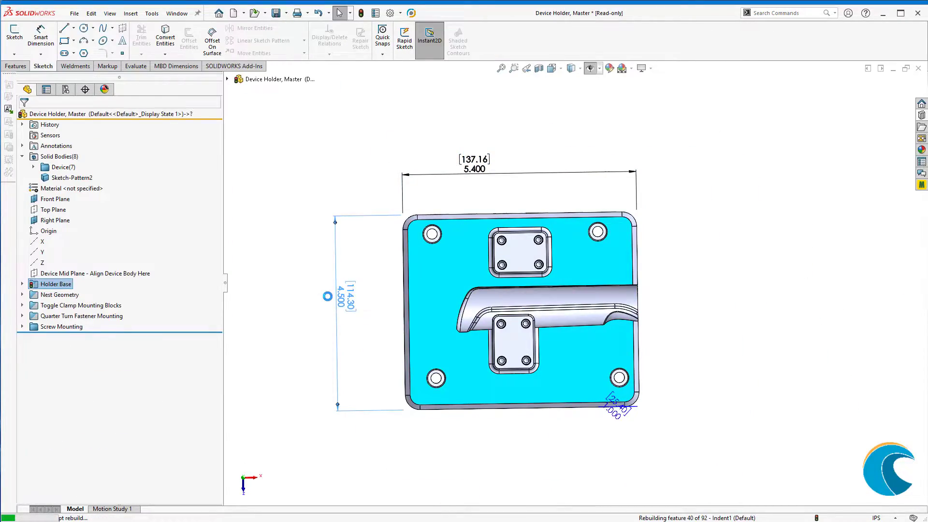
Edit the quarter turn fastener mounting sketches and dimension the fastener positions on the holder base
left_click(37, 321)
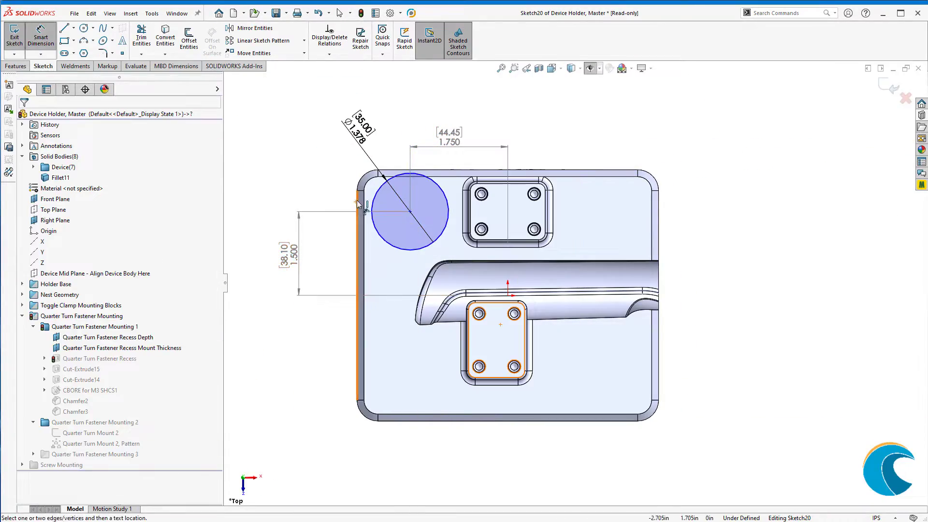
left_click(455, 143)
key("ctrl+Tab")
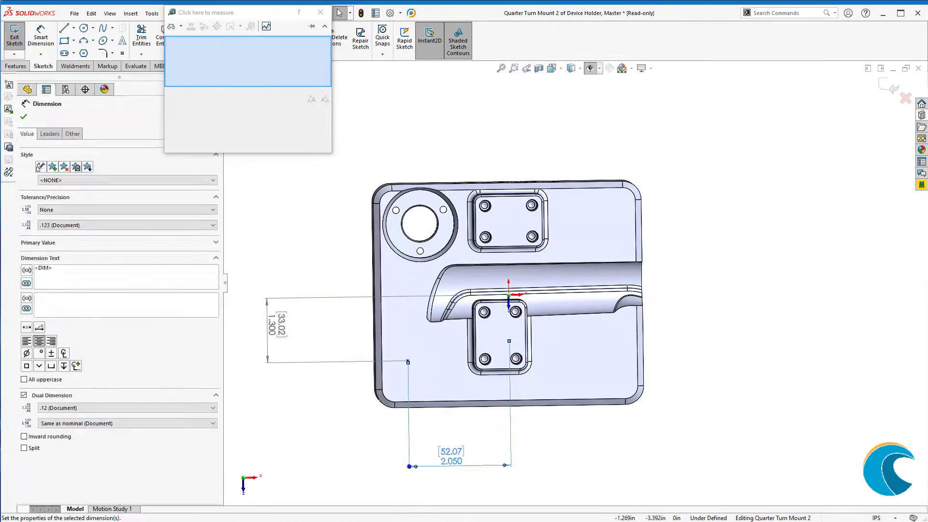
key("s")
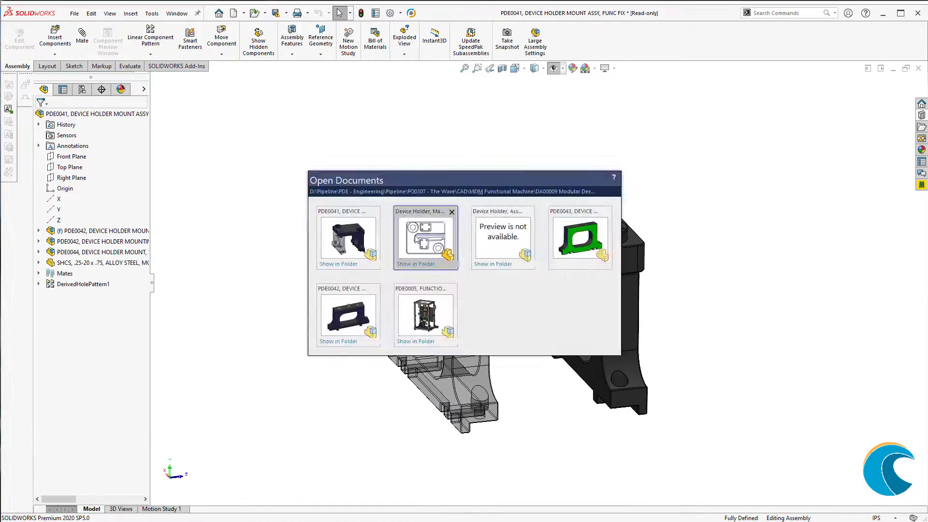
Insert the Device Holder assembly into the device holder mount assembly and seat it on the top plate
left_click(415, 238)
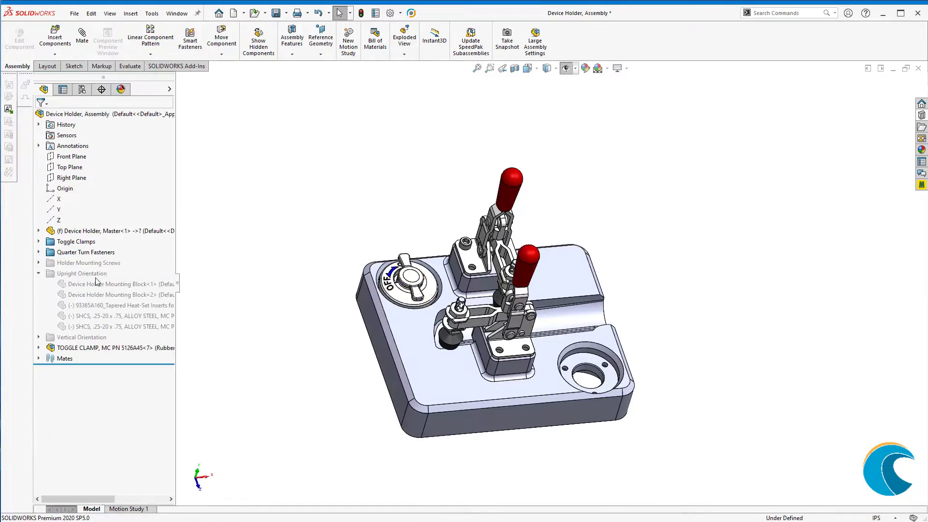
right_click(55, 113)
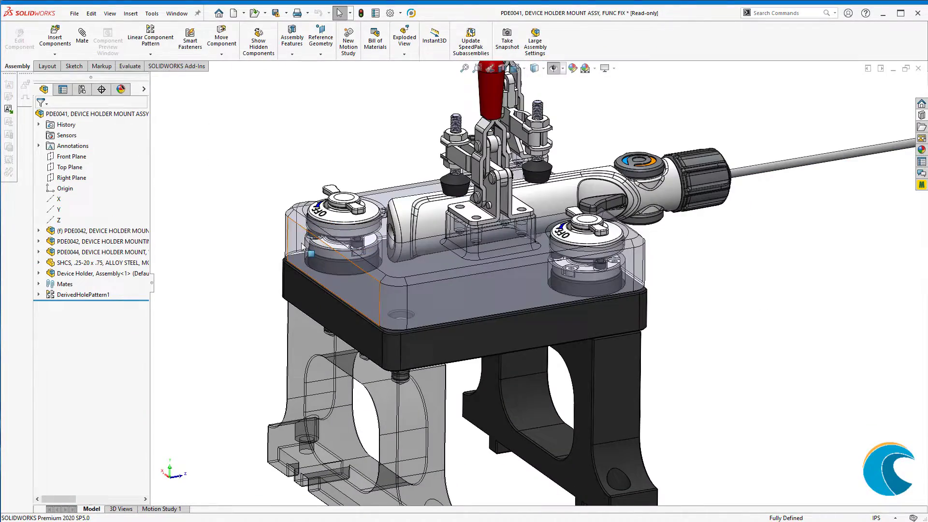
left_click(298, 241)
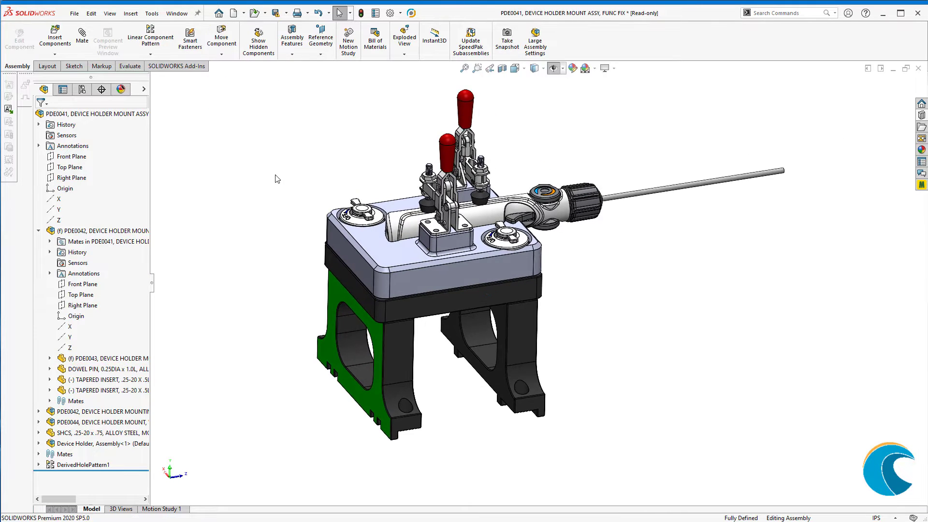
Switch to the functional fixture assembly and move the device holder down along the linear actuator
key("ctrl+Tab")
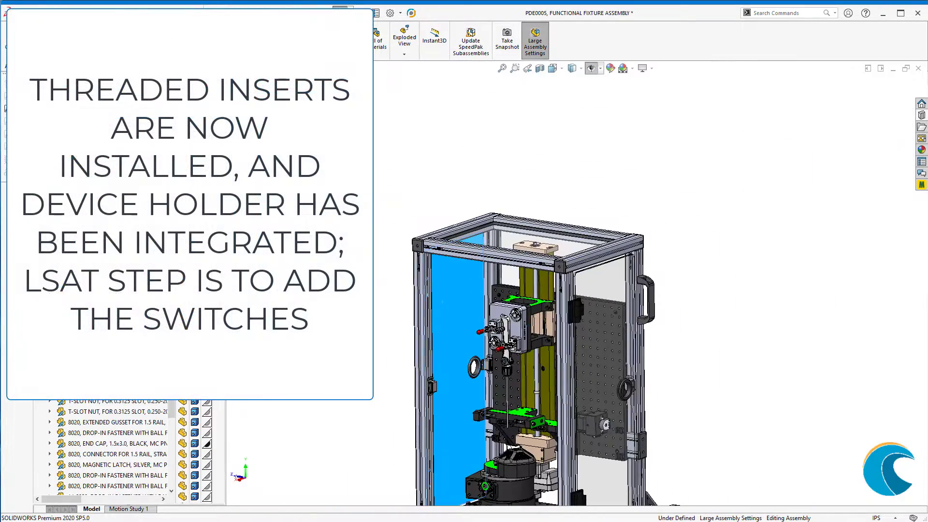
middle_click_drag(531, 367, 561, 370)
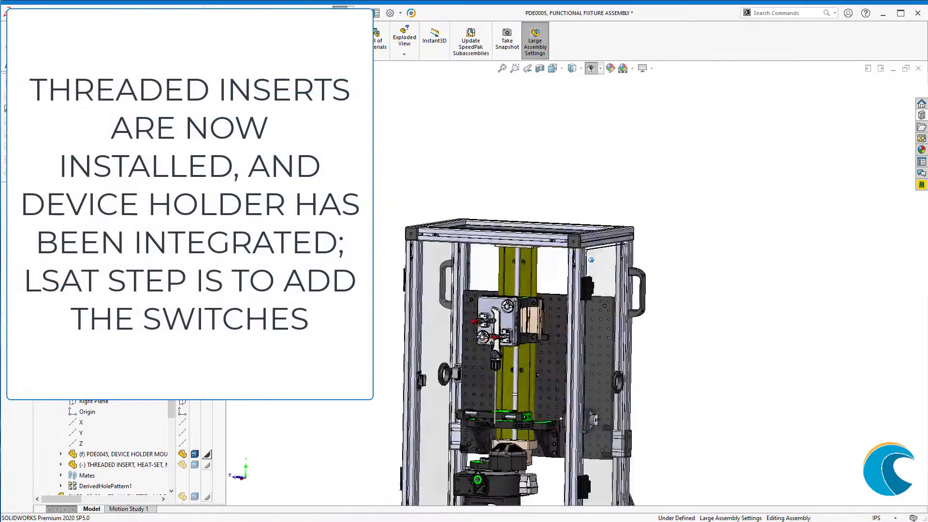
scroll(464, 416, "down", 5)
middle_click_drag(909, 167, 698, 169, "ctrl")
scroll(426, 189, "up", 2)
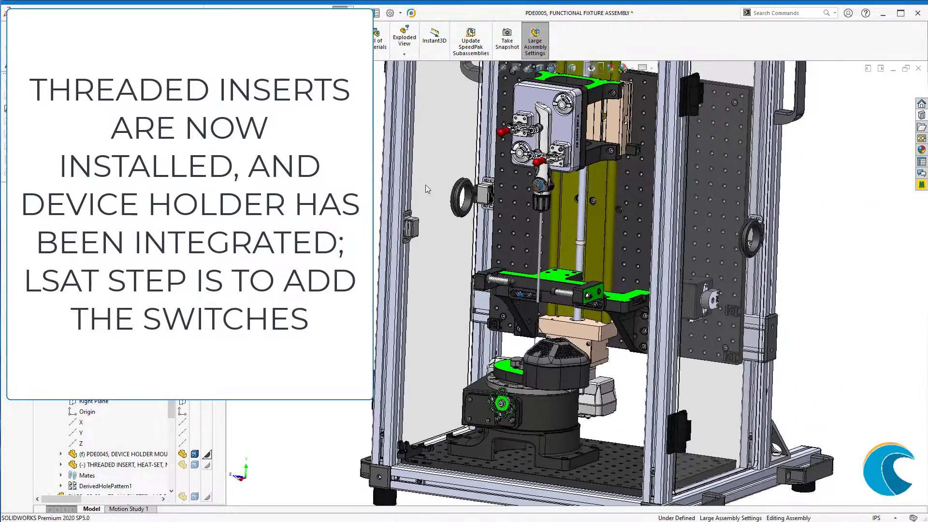
middle_click_drag(425, 189, 416, 197)
left_click_drag(562, 189, 557, 264)
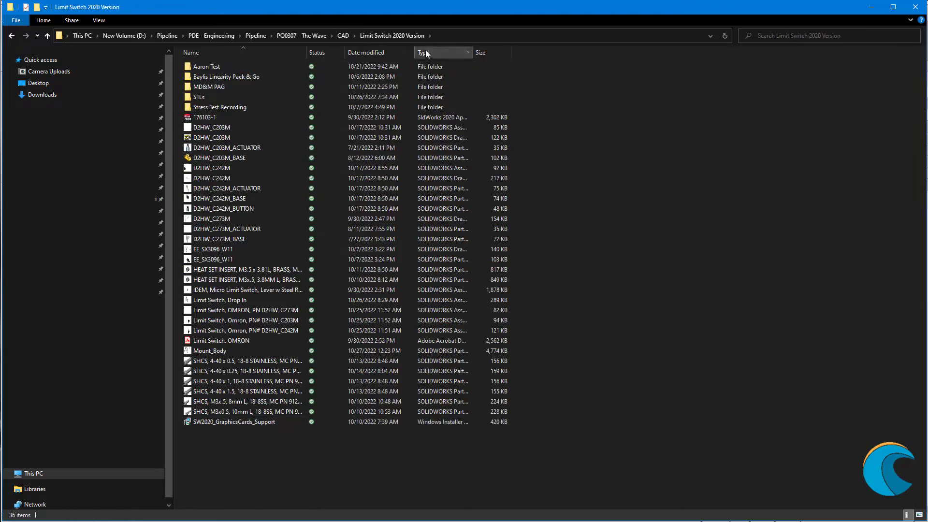
Switch to the file browser and copy the DA00003 archive from the 80-20 Limit Switch Sub folder
left_click(427, 53)
left_click(212, 137)
left_click(234, 410, "shift")
key("alt+Up")
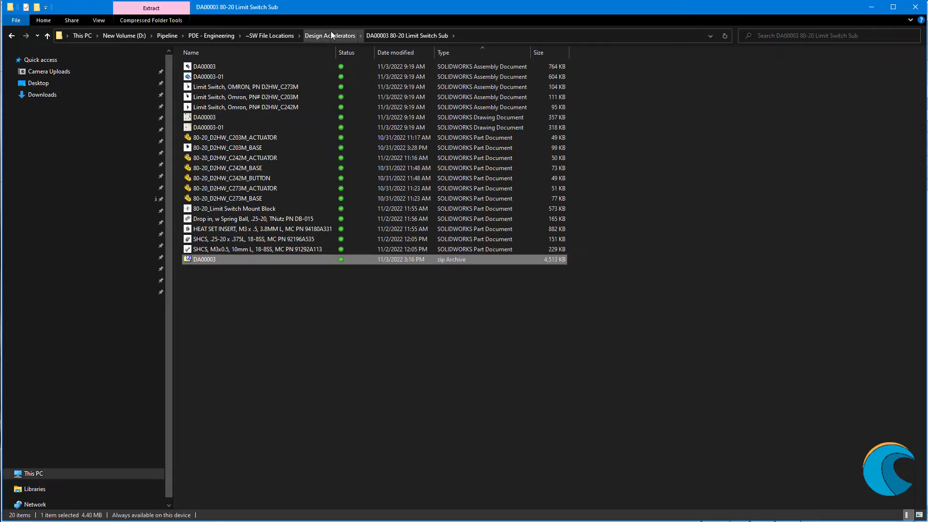
left_click(332, 36)
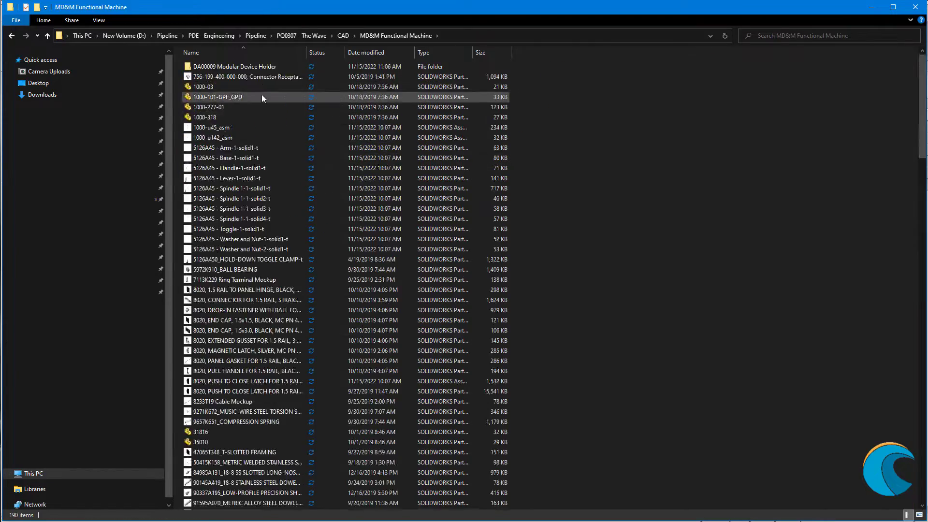
Paste the DA00003 archive into the MD&M Functional Machine folder and extract it to a DA00003 folder
right_click(198, 63)
mouse_move(244, 163)
left_click(371, 195)
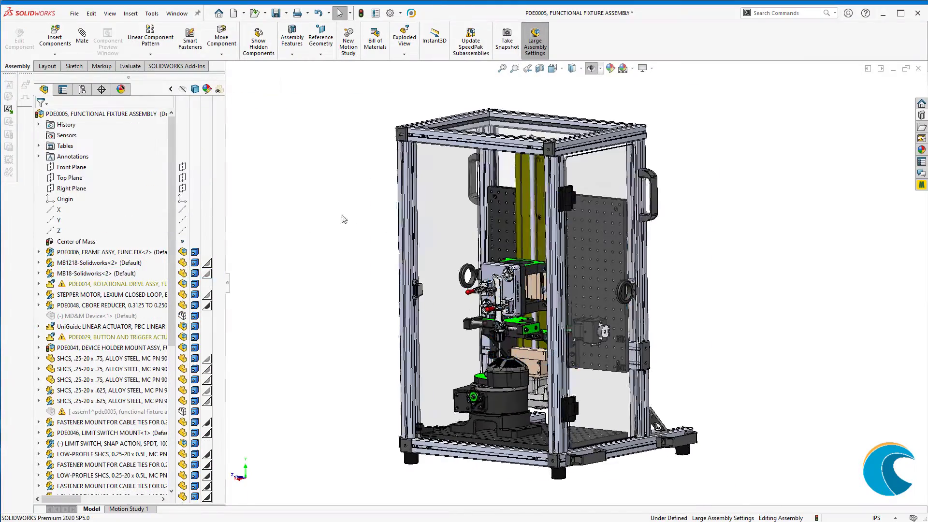
Isolate the MB18-Solidworks perforated plate and insert the BACKUP_DA00003 limit switch assembly just above it
right_click(593, 171)
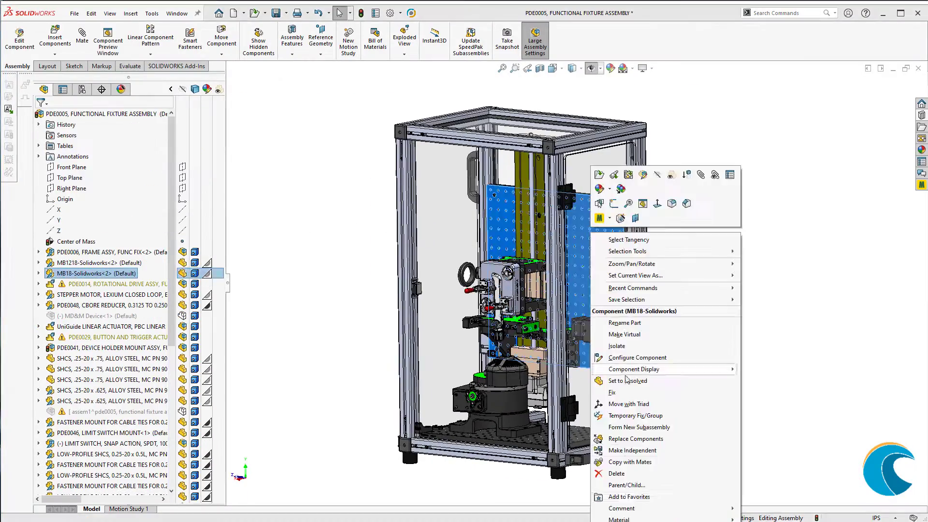
left_click(621, 332)
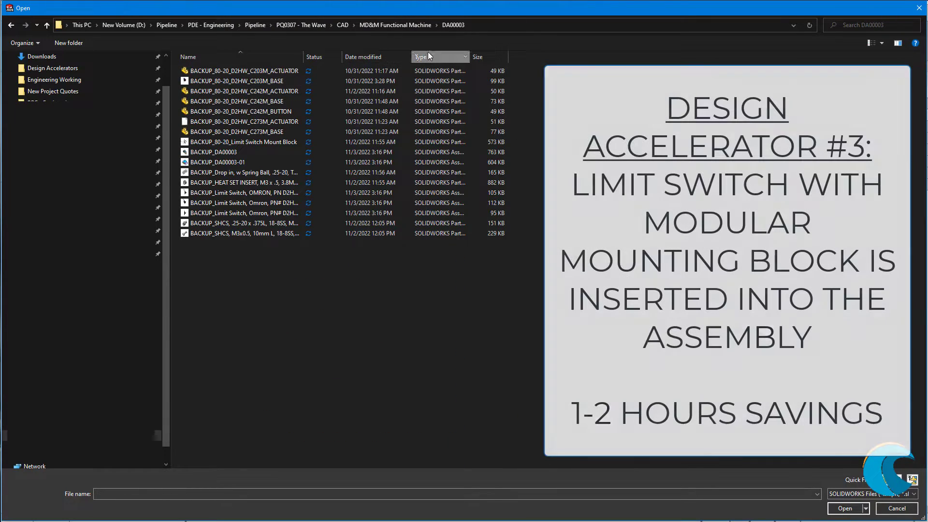
left_click(437, 55)
right_click(439, 54)
left_click(451, 72)
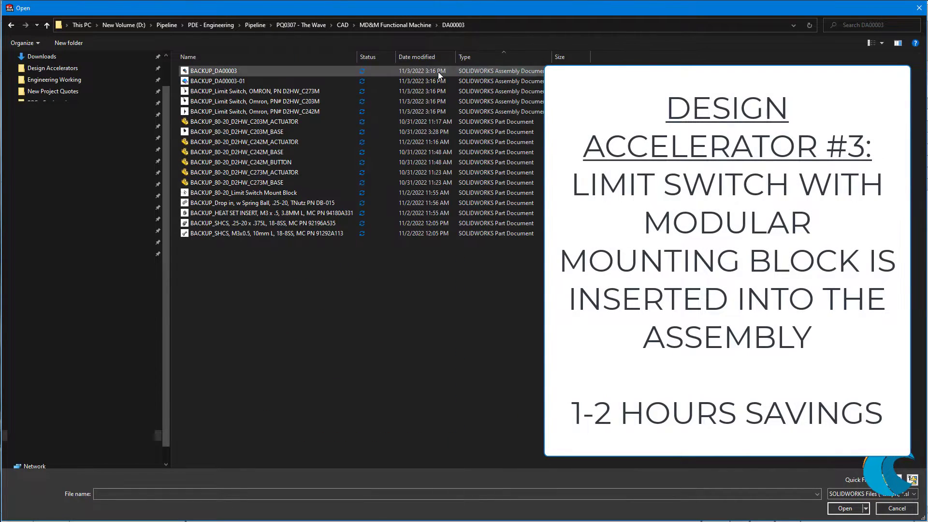
left_click(483, 70)
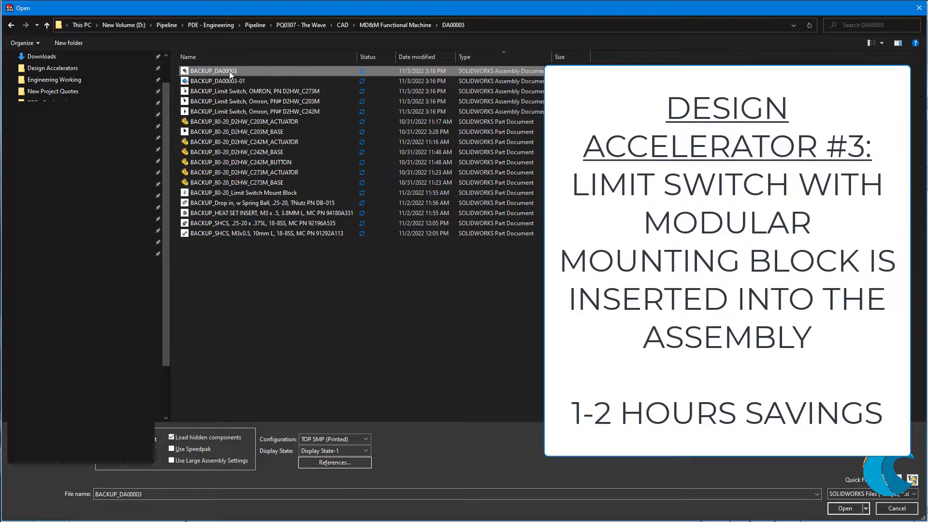
double_click(216, 69)
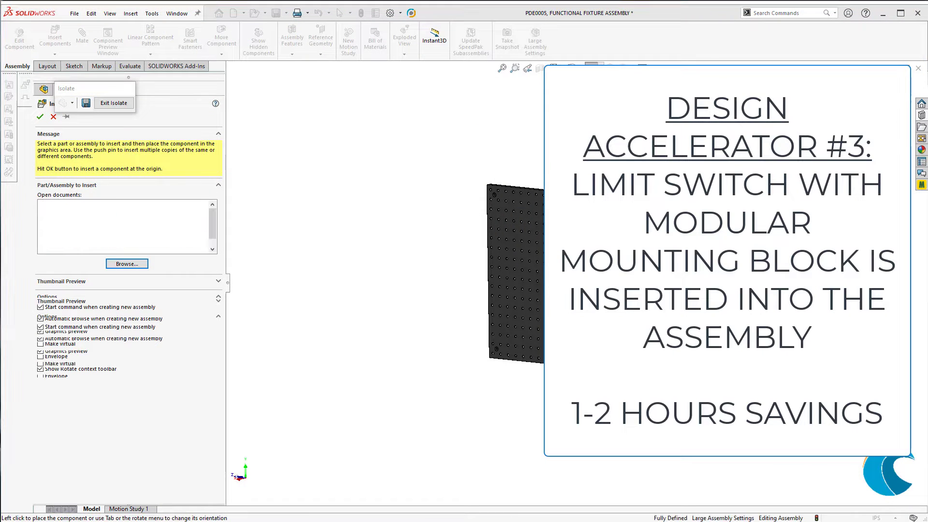
left_click(592, 166)
Open the inserted BACKUP_DA00003 limit switch assembly in its own window
scroll(103, 400, "down", 8)
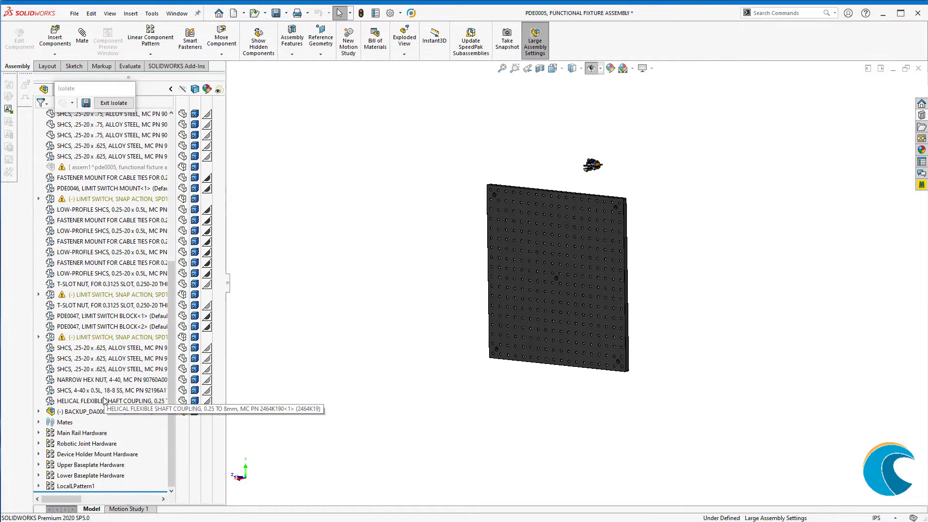
left_click(99, 412)
left_click(107, 363)
Delete both drop-in spring ball T-nuts from beneath the limit switch mounting block
middle_click_drag(346, 166, 360, 193)
left_click(635, 336)
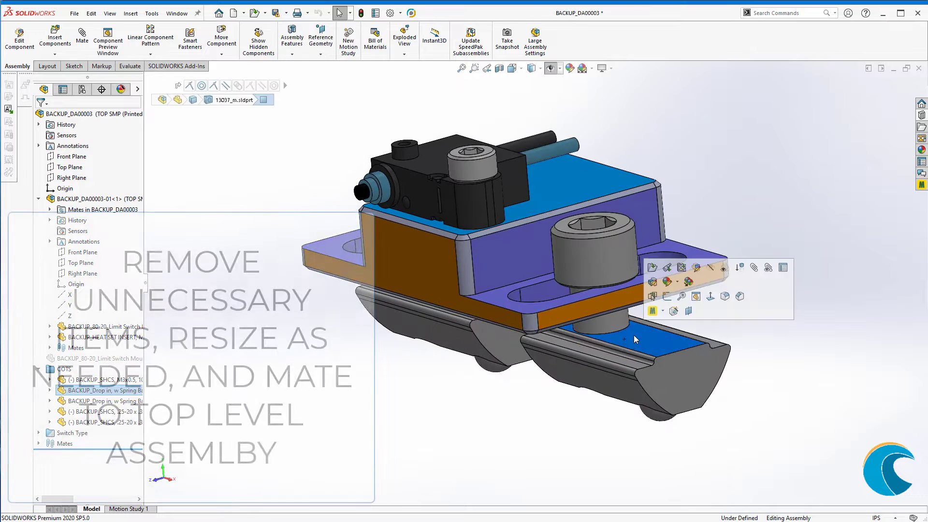
key("Delete")
key("Return")
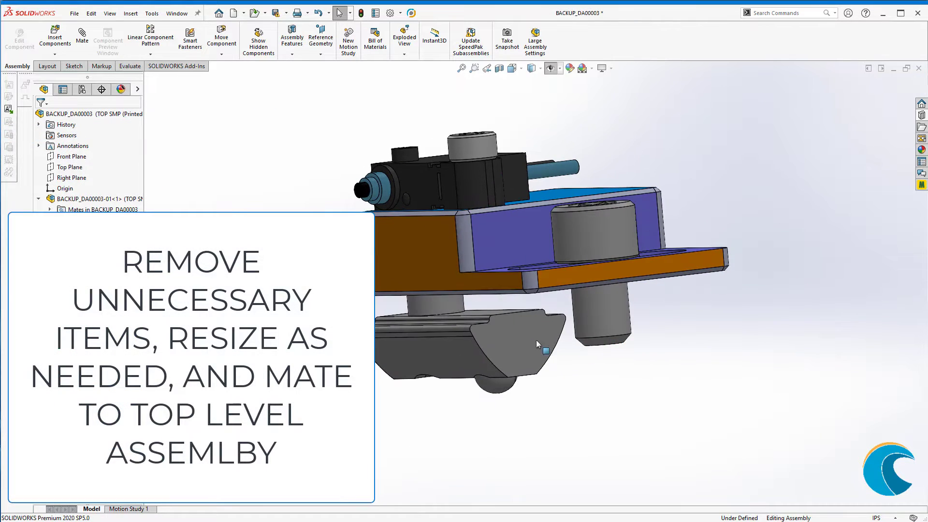
key("Delete")
key("Return")
middle_click_drag(508, 335, 507, 357)
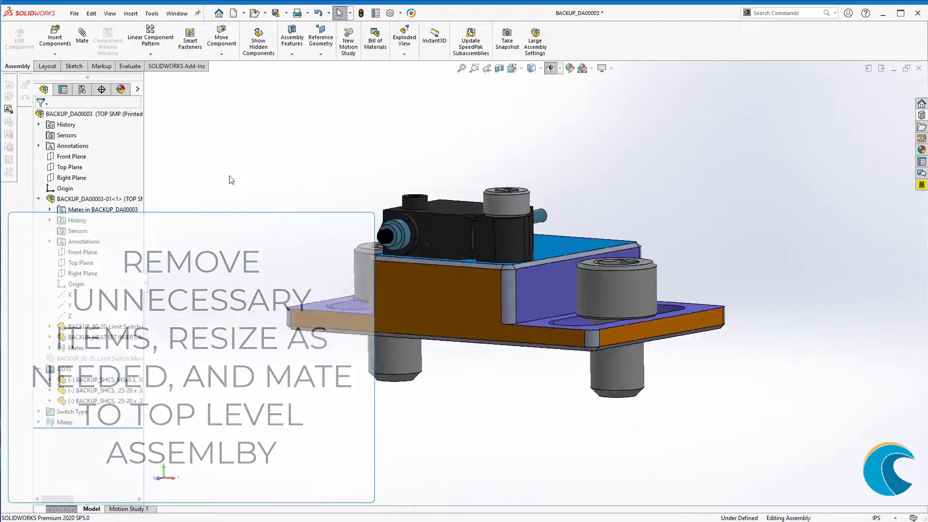
Open the 80-20 Limit Switch Mount Block part to edit its size and slot dimensions
key("ctrl+Tab")
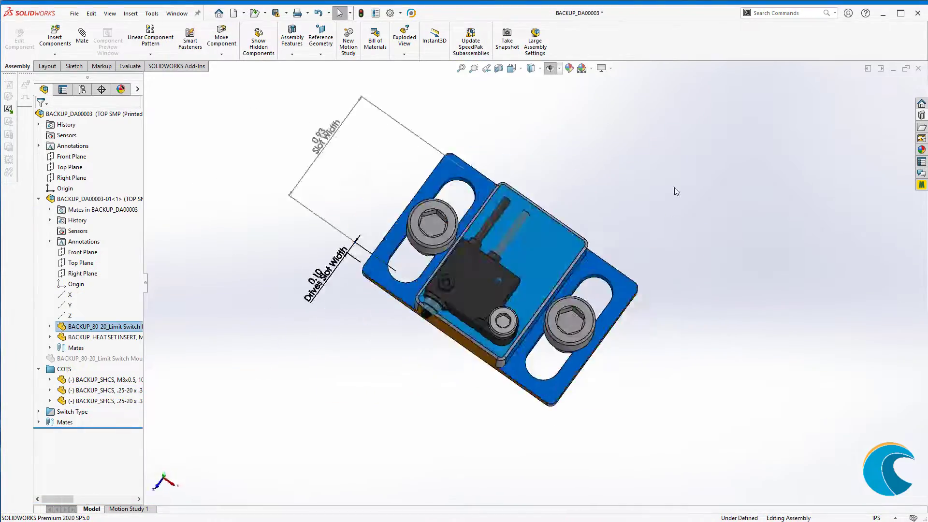
right_click(526, 244)
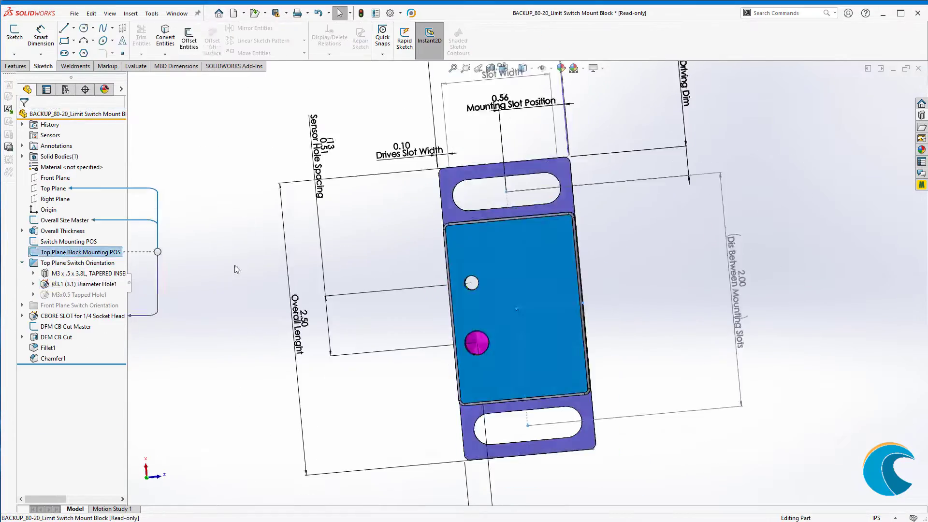
right_click(68, 202)
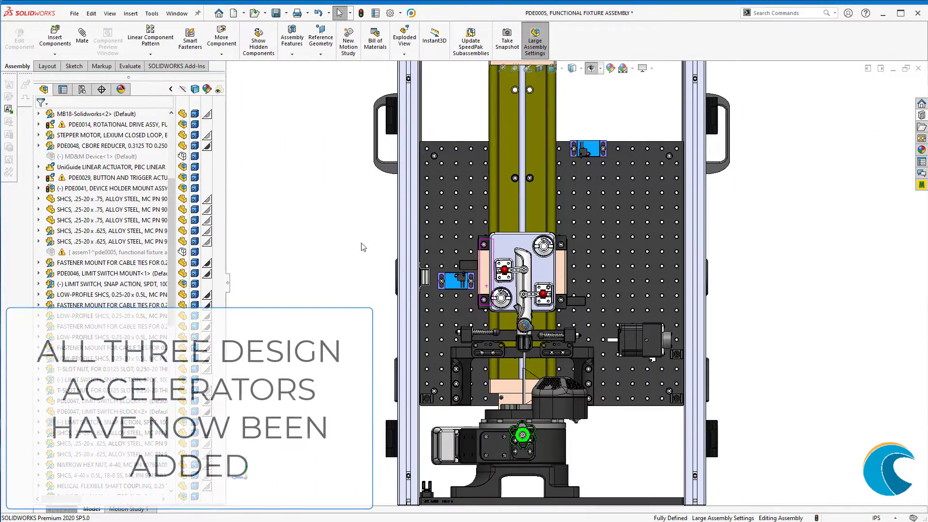
Move the device holder up along the linear actuator in the functional fixture assembly
mouse_move(549, 156)
left_mouse_down()
mouse_move(544, 77)
mouse_move(537, 216)
mouse_move(536, 149)
left_mouse_up()
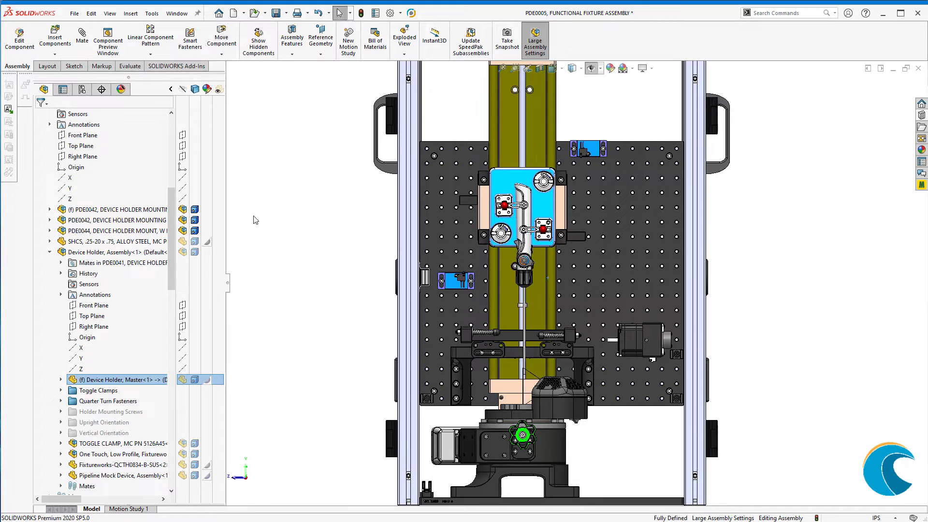